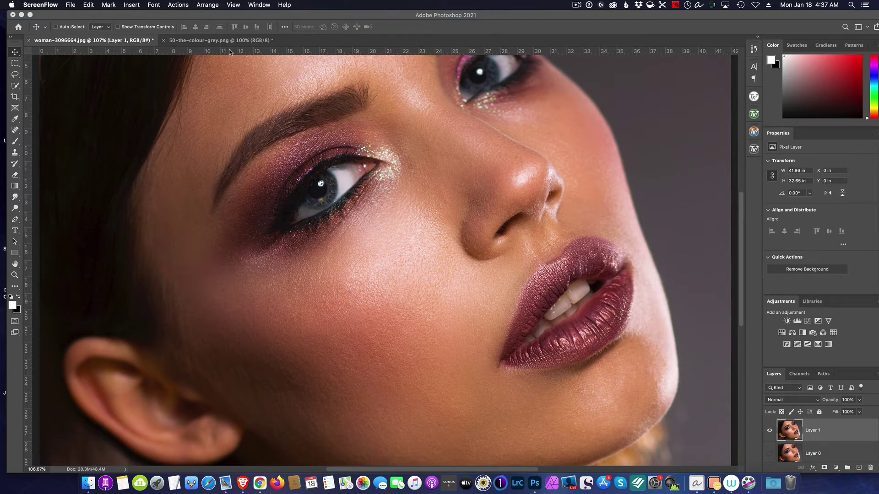
# Step: Add a Gradient Map adjustment using the Black, White preset to the 50-the-colour-grey.png swatch chart
pyautogui.click(206, 42)
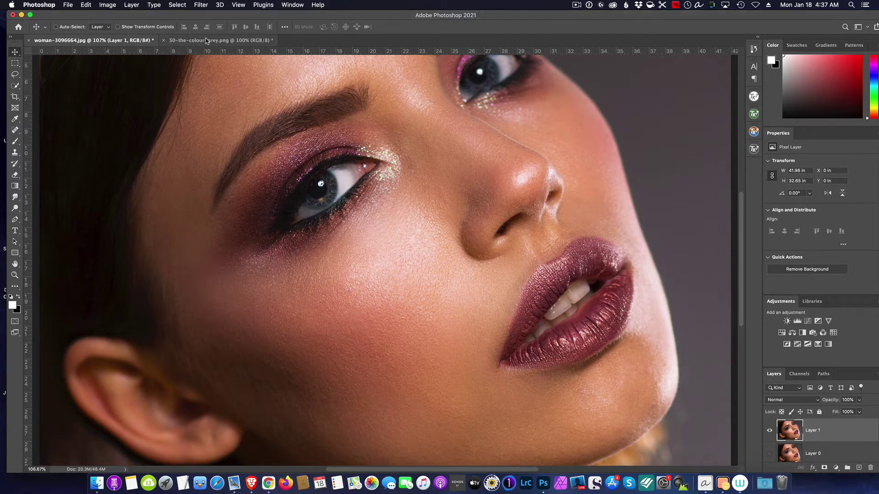
pyautogui.click(206, 42)
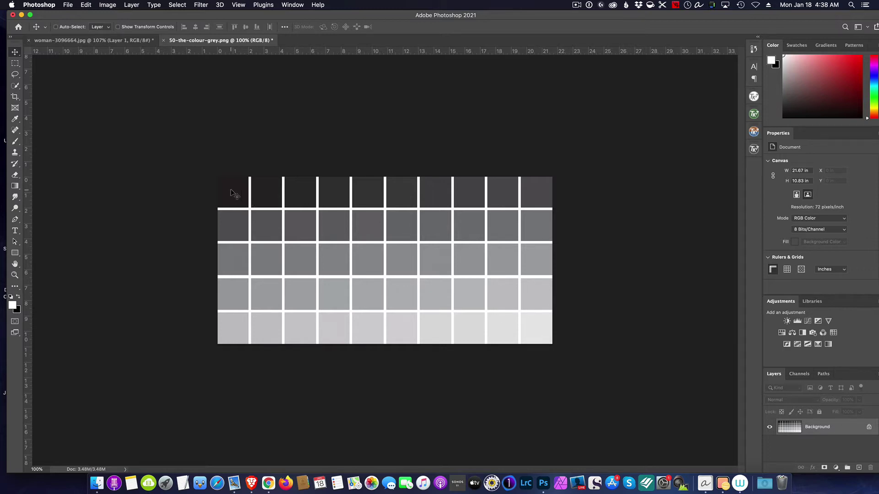
pyautogui.click(827, 345)
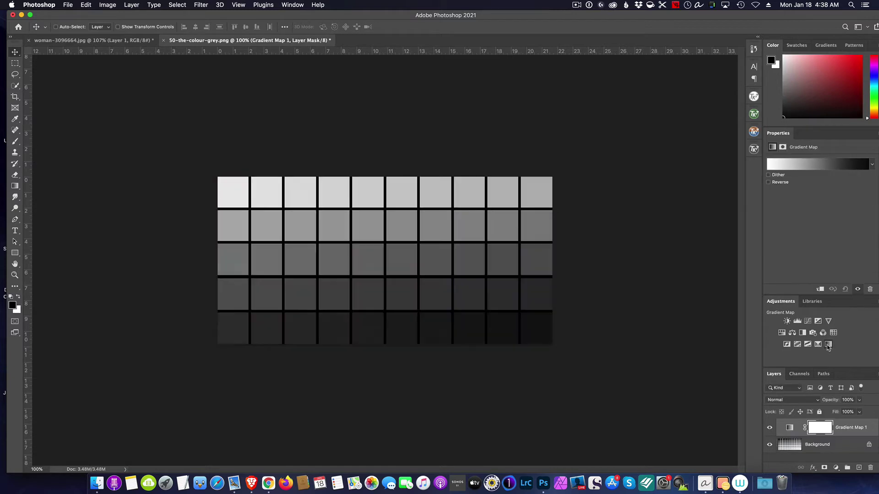
pyautogui.click(821, 169)
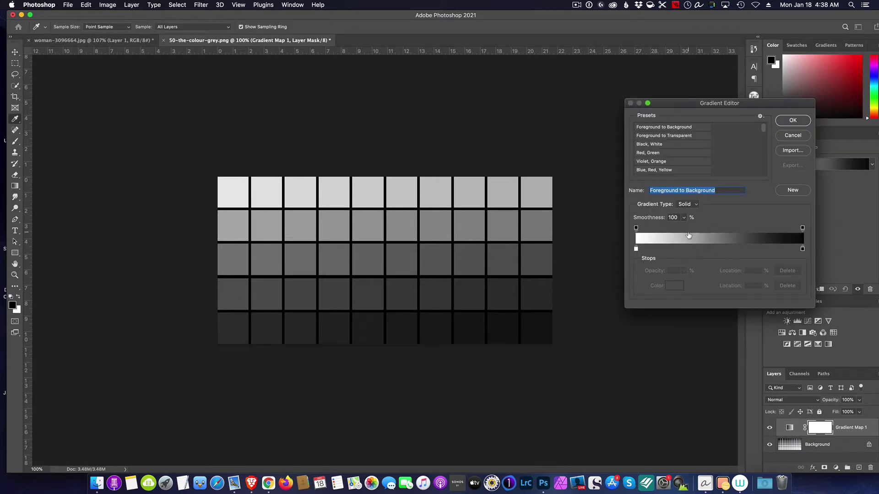
pyautogui.click(652, 145)
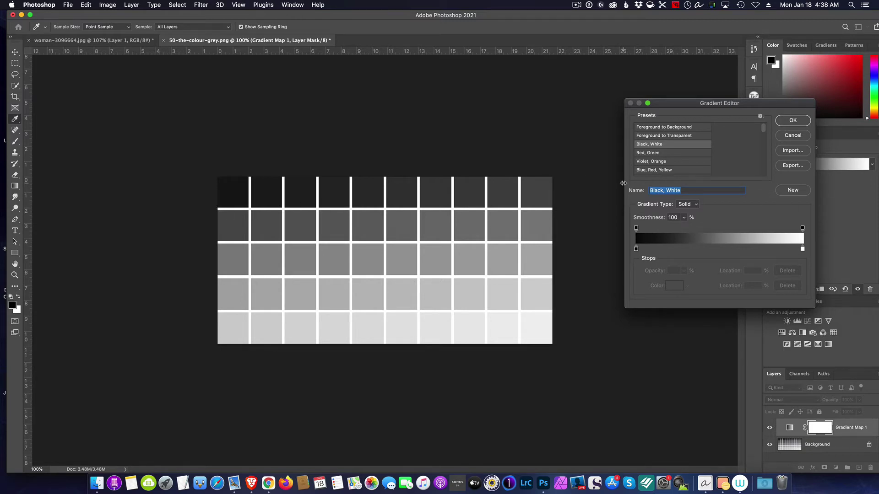
pyautogui.click(793, 120)
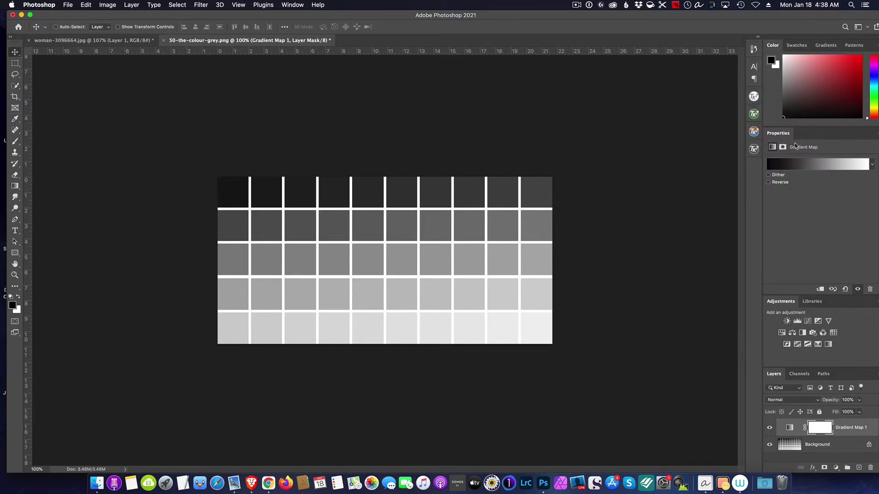
# Step: Toggle the Gradient Map layer's visibility to compare the grey swatches with and without it
pyautogui.click(770, 428)
pyautogui.click(769, 428)
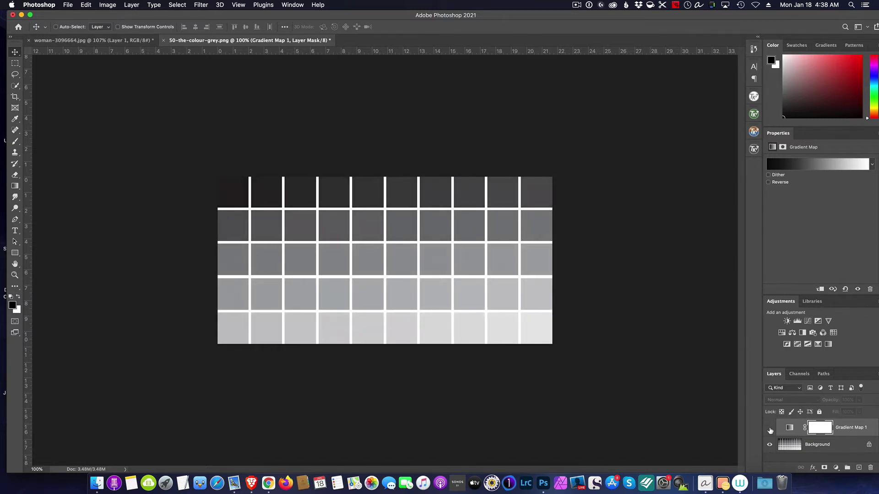
pyautogui.click(770, 429)
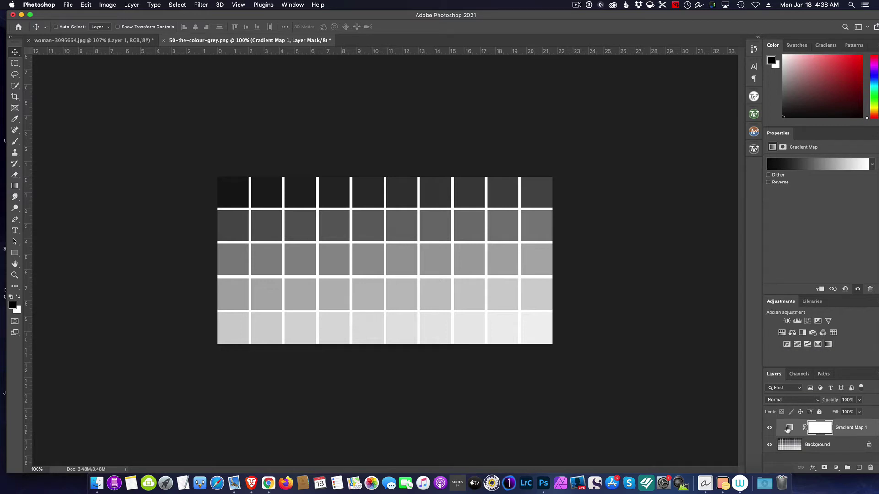
# Step: Try a red (#f20505) colour stop at 47% in the swatch chart's black-to-white gradient map
pyautogui.click(788, 428)
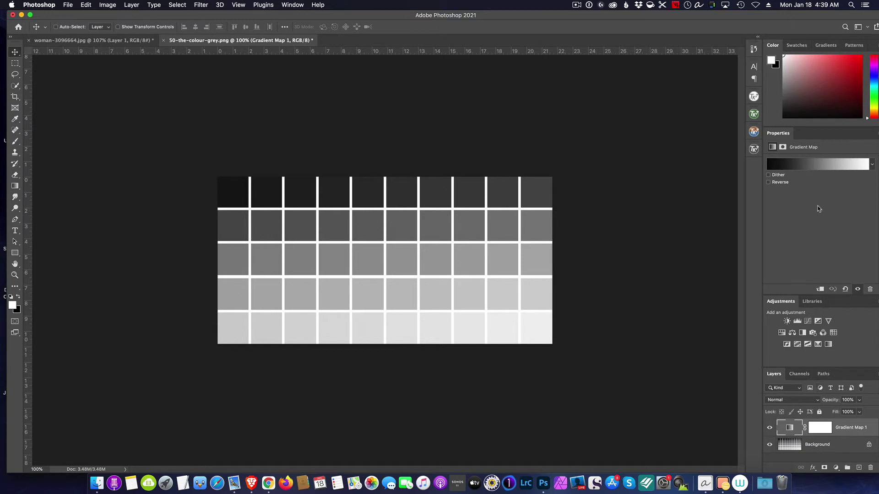
pyautogui.click(813, 166)
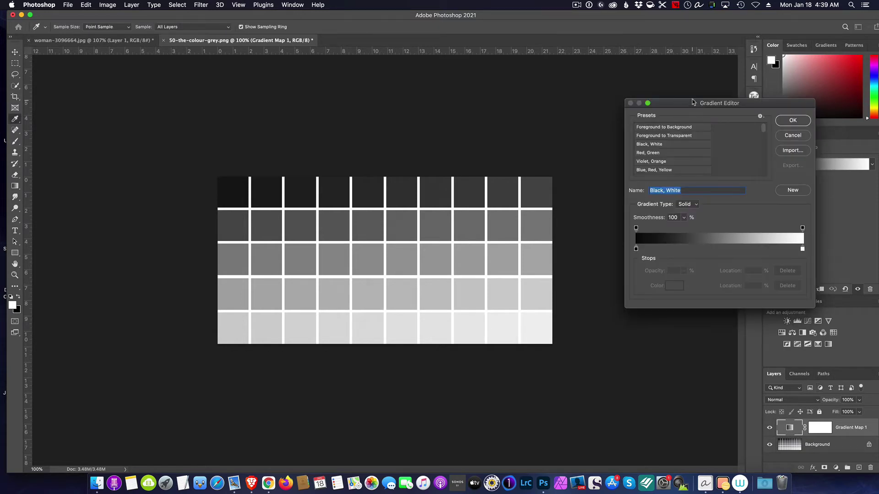
pyautogui.moveTo(693, 102); pyautogui.dragTo(616, 80)
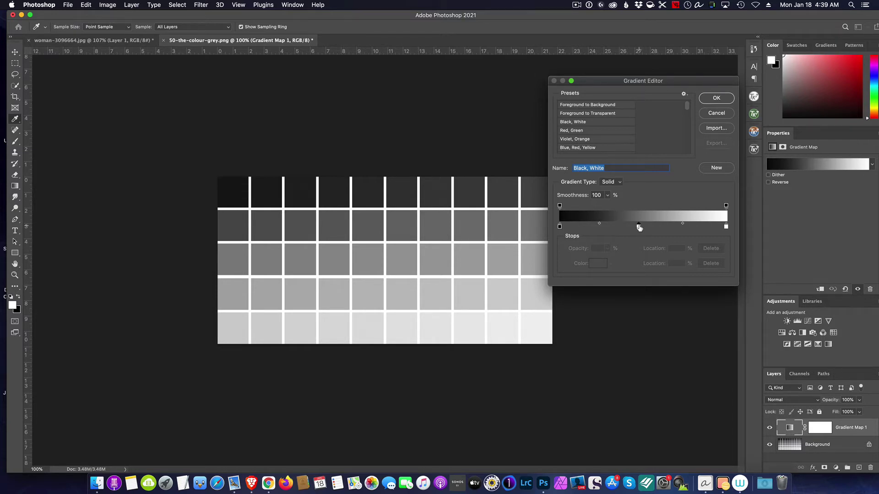
pyautogui.click(638, 227)
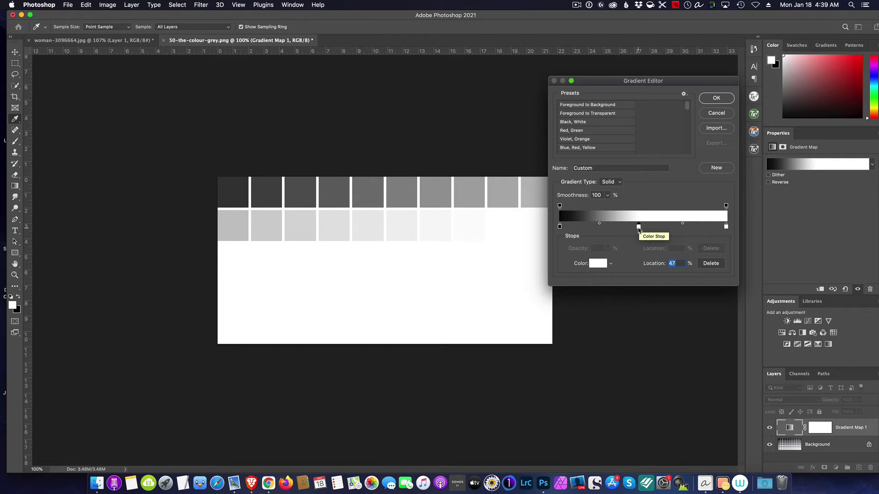
pyautogui.doubleClick(638, 226)
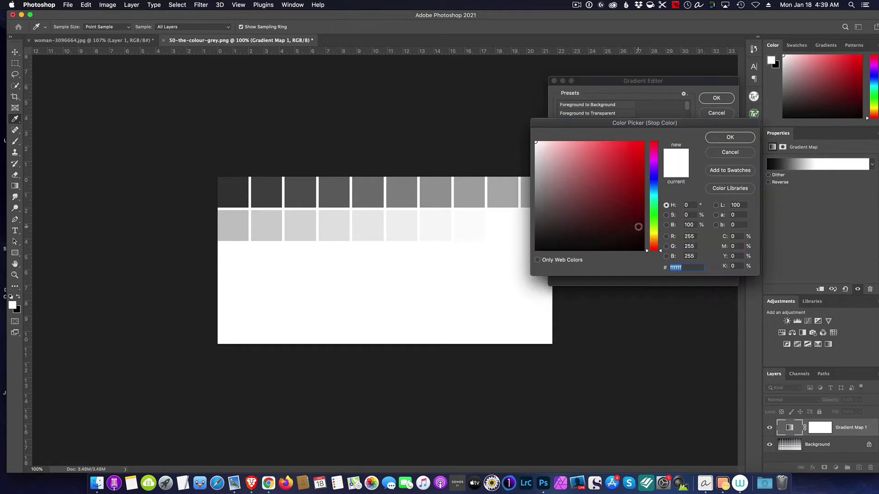
pyautogui.moveTo(640, 143); pyautogui.dragTo(642, 147)
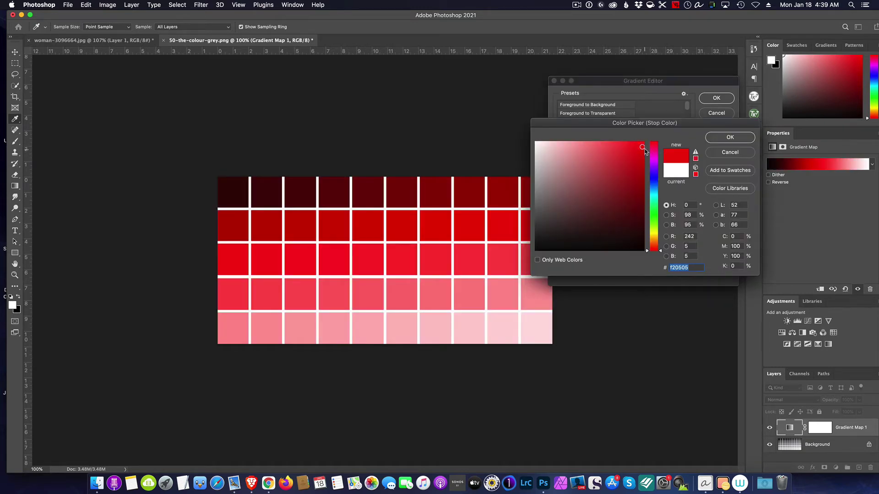
pyautogui.click(730, 138)
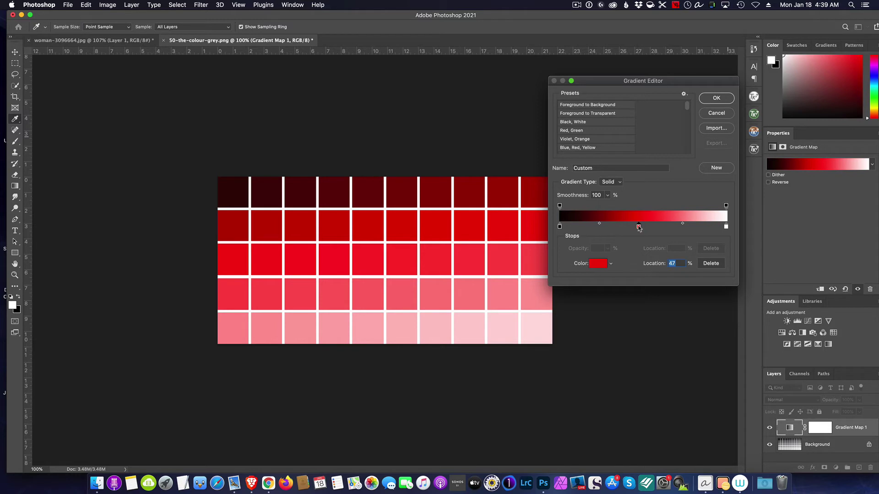
# Step: Try the red stop at locations 23%, 10%, 88% and 49%, then discard the gradient changes
pyautogui.moveTo(638, 227); pyautogui.dragTo(598, 229)
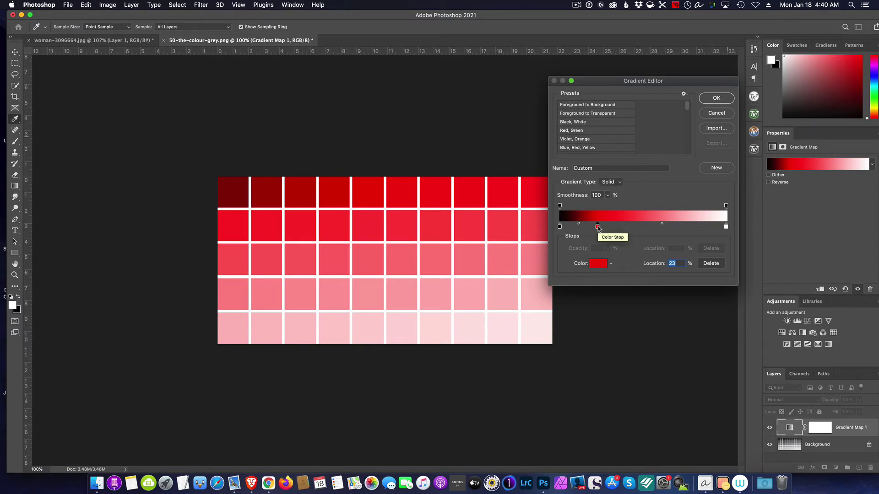
pyautogui.moveTo(597, 228); pyautogui.dragTo(576, 230)
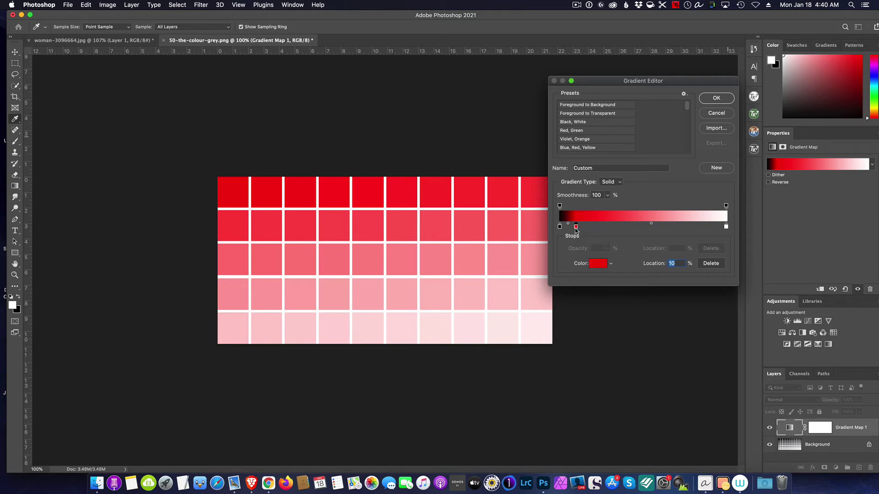
pyautogui.moveTo(576, 229); pyautogui.dragTo(706, 225)
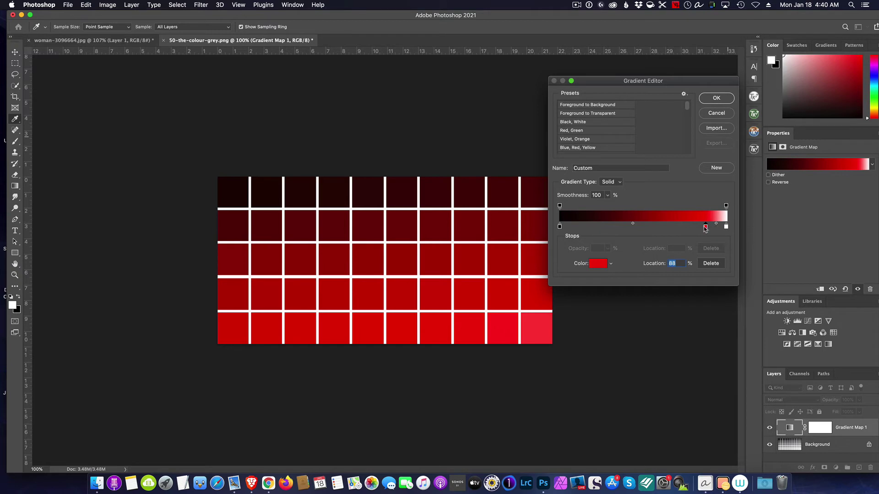
pyautogui.moveTo(706, 228); pyautogui.dragTo(642, 228)
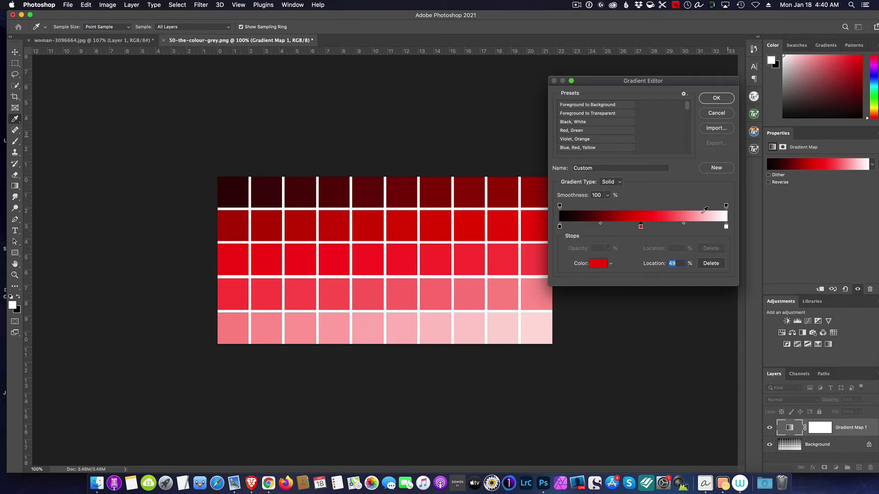
pyautogui.click(724, 113)
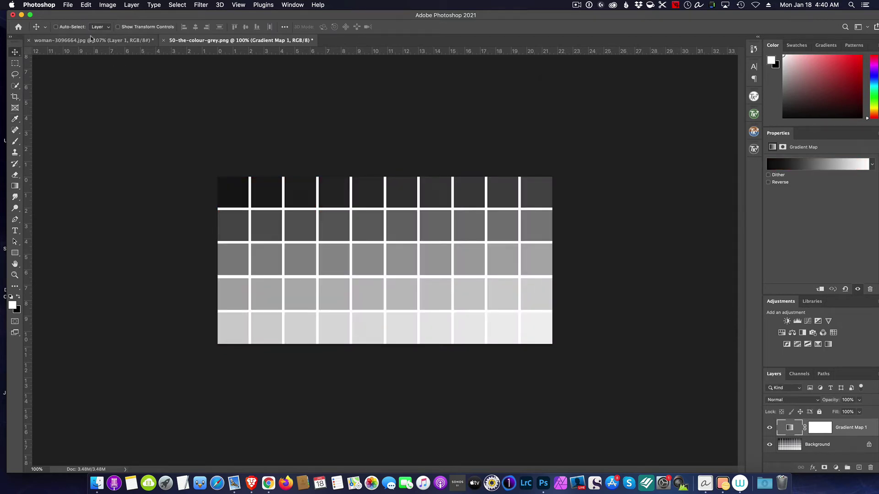
# Step: Load the saved lips selection in the woman-3096664.jpg portrait as a new selection
pyautogui.click(91, 41)
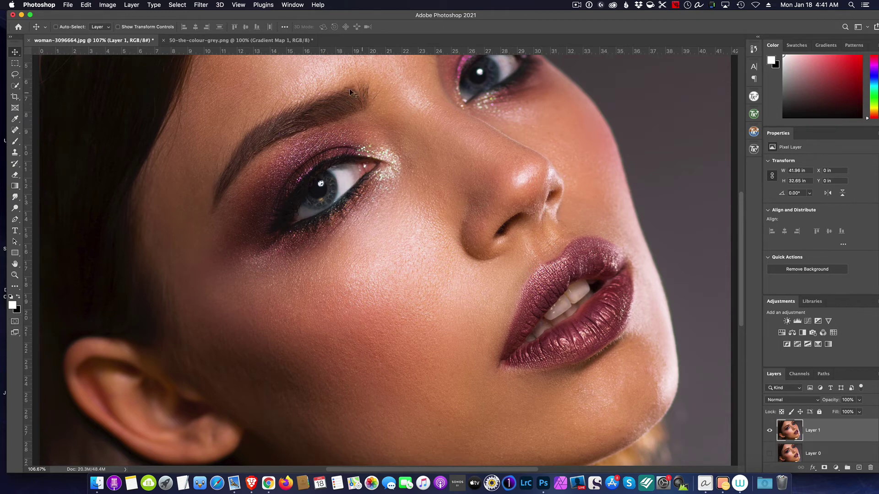
pyautogui.click(182, 5)
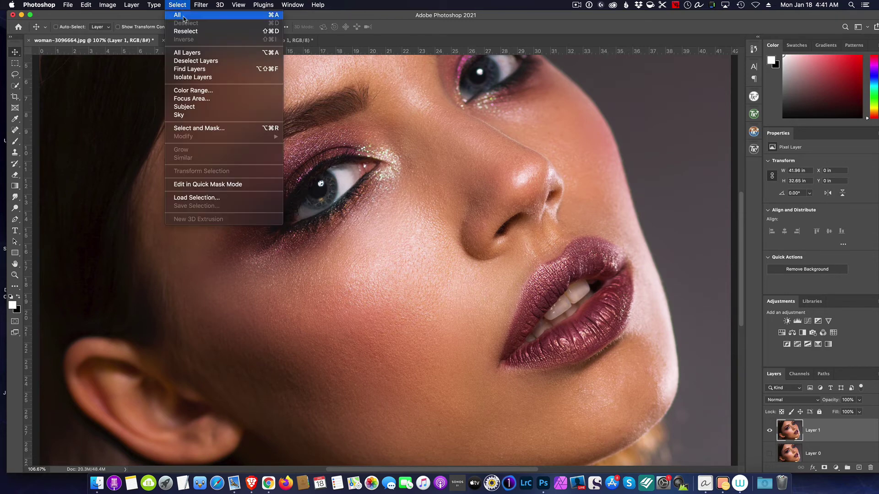
pyautogui.click(207, 198)
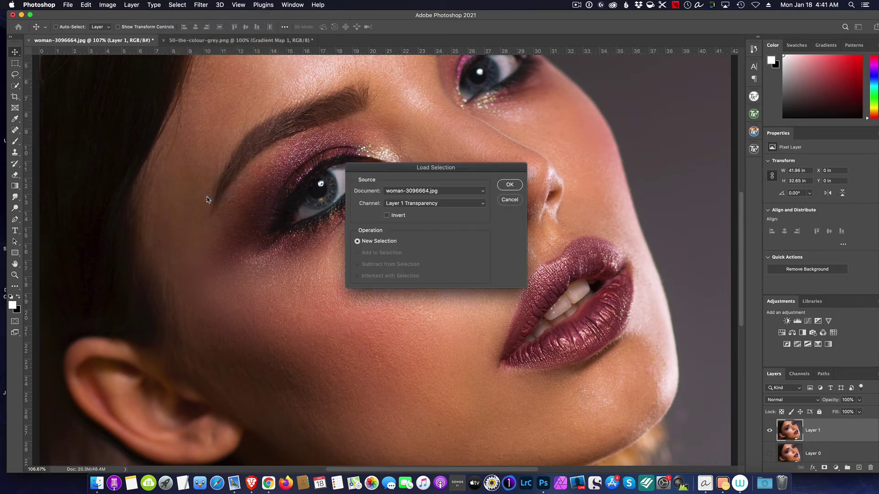
pyautogui.click(433, 205)
pyautogui.click(417, 222)
pyautogui.click(510, 185)
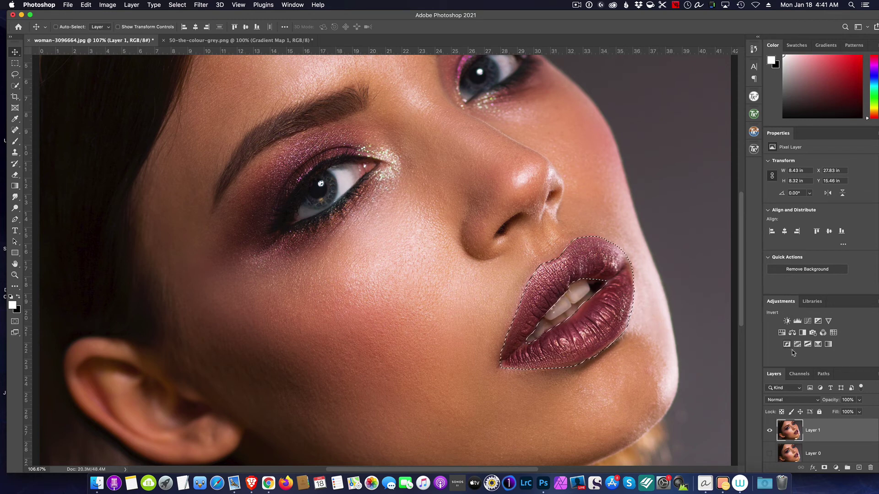
# Step: Add a Gradient Map adjustment masked to the lips, using the Black, White preset
pyautogui.click(828, 345)
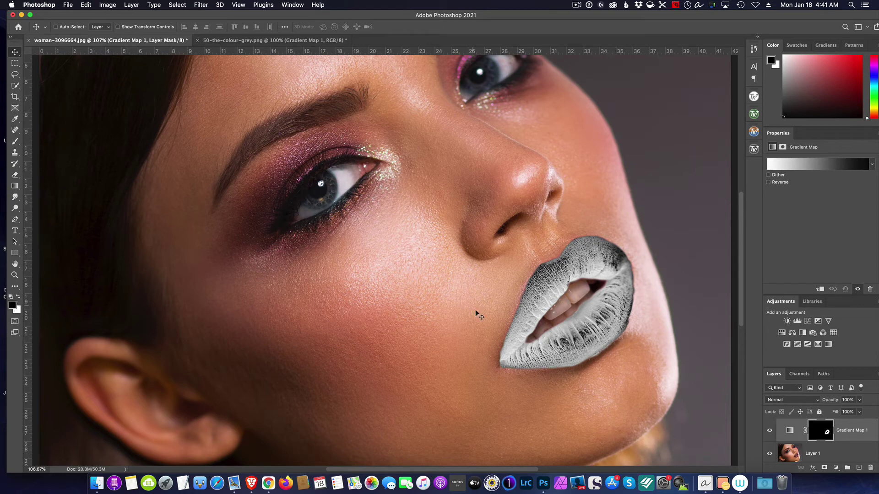
pyautogui.click(819, 167)
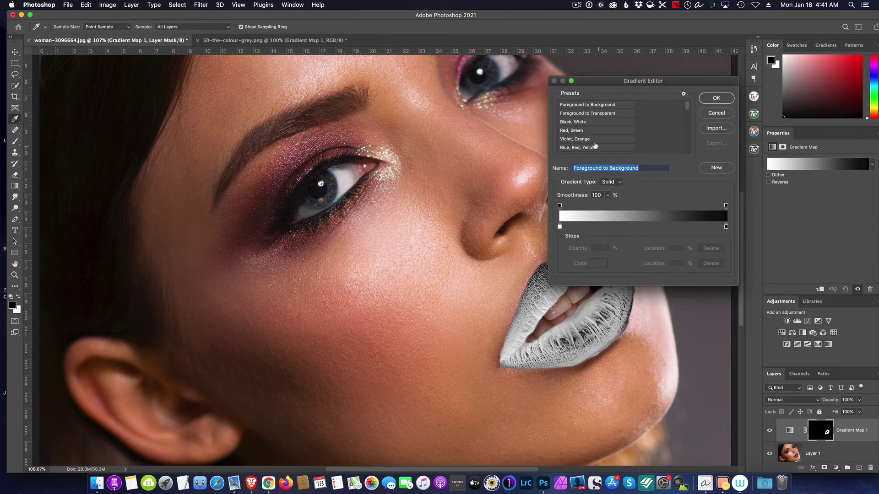
pyautogui.click(569, 123)
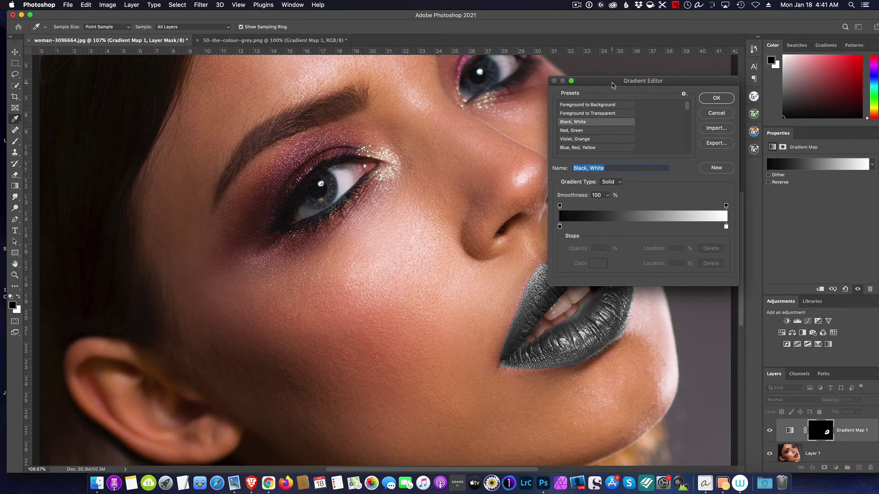
# Step: Add a colour stop at 52% in the lips' gradient and set its colour to red #fa0505
pyautogui.moveTo(614, 84); pyautogui.dragTo(718, 47)
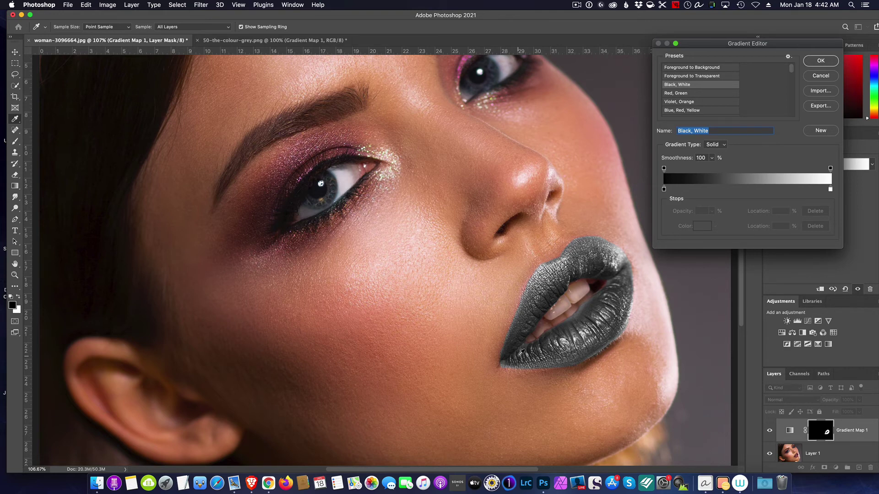
pyautogui.click(751, 190)
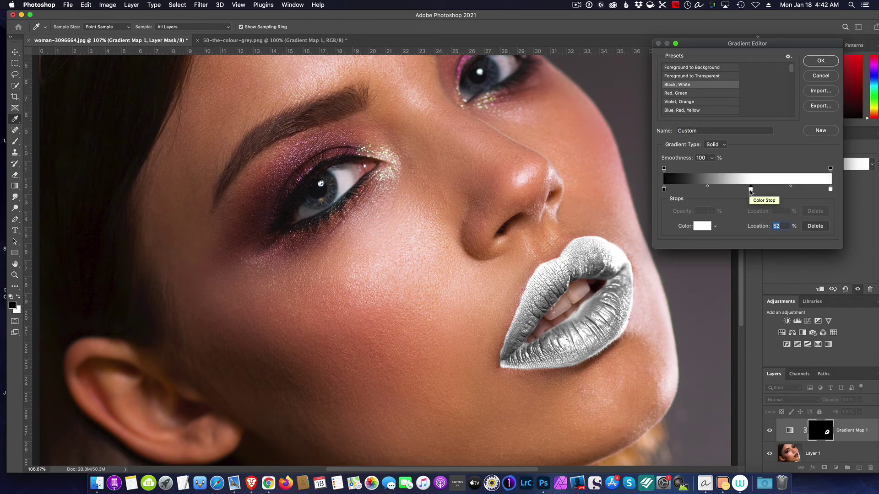
pyautogui.doubleClick(751, 190)
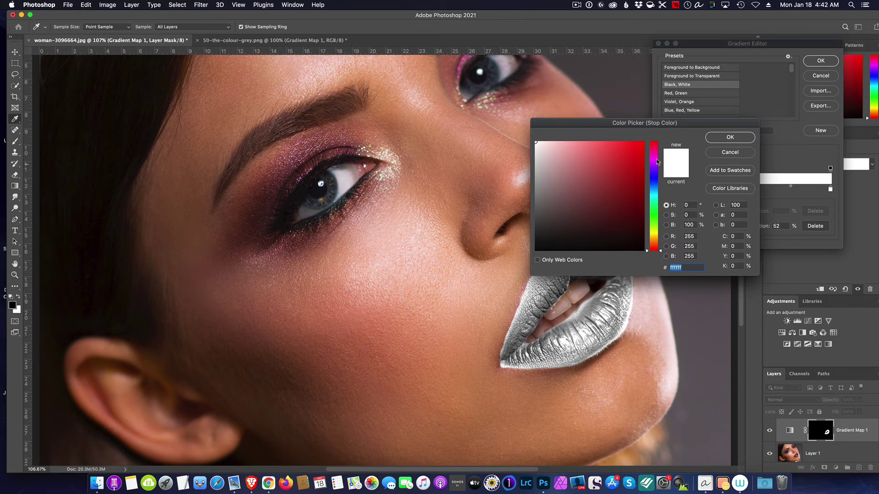
pyautogui.click(642, 144)
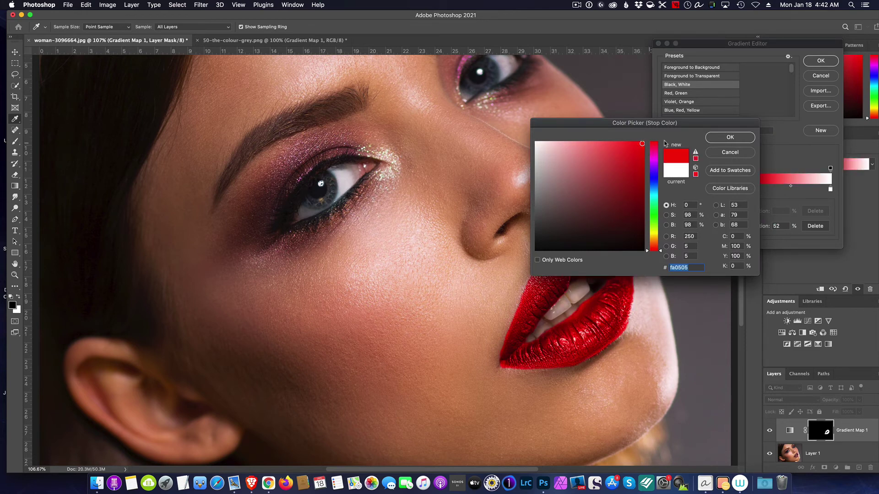
pyautogui.click(724, 138)
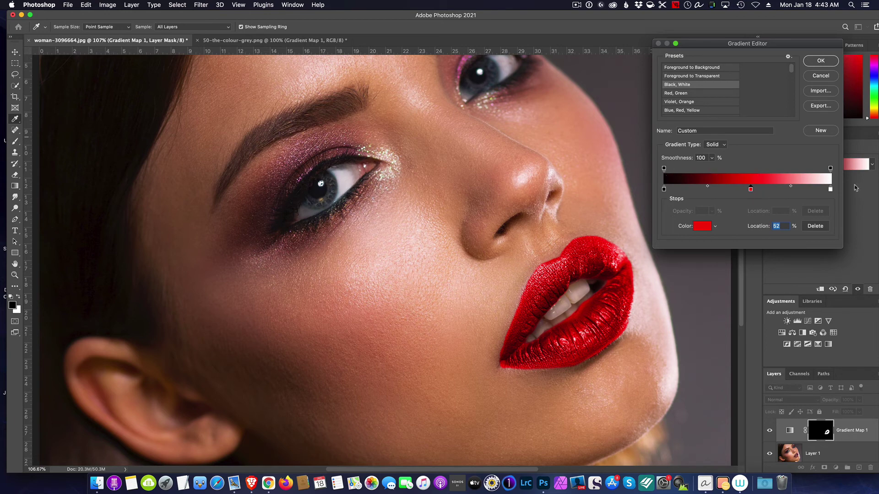
# Step: Change the middle colour stop of the lips' gradient to blue #0516fa
pyautogui.doubleClick(750, 189)
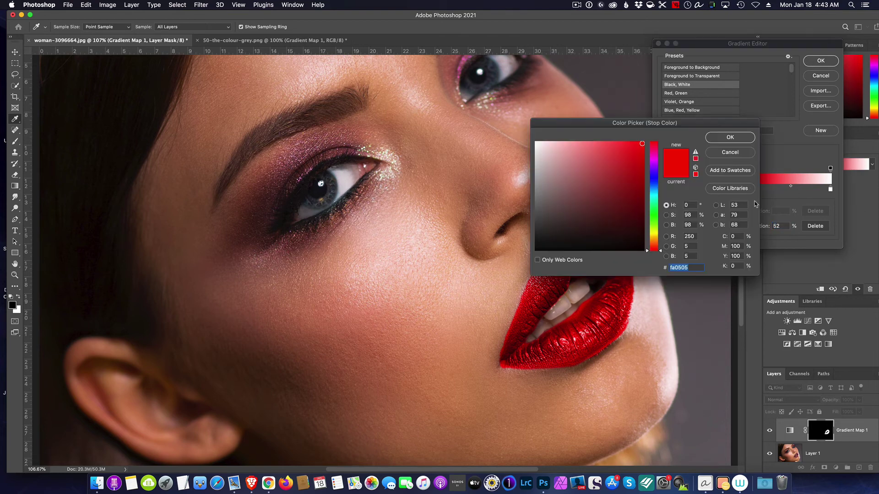
pyautogui.click(653, 179)
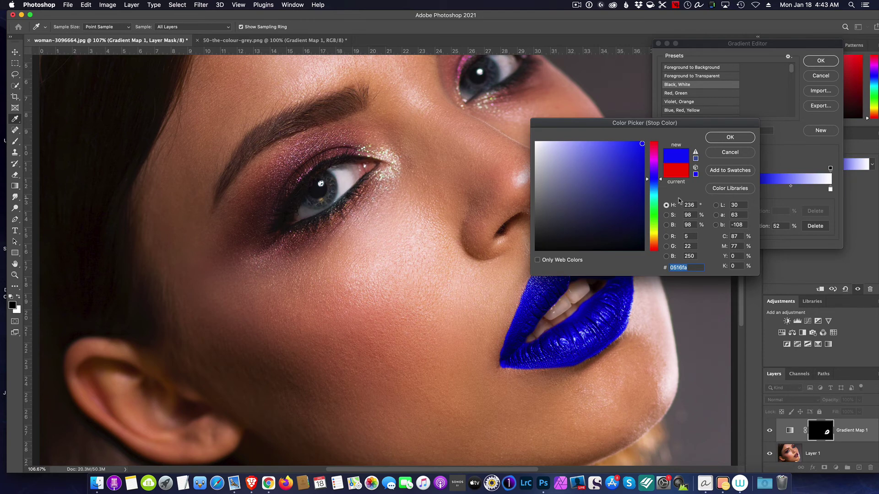
pyautogui.click(724, 138)
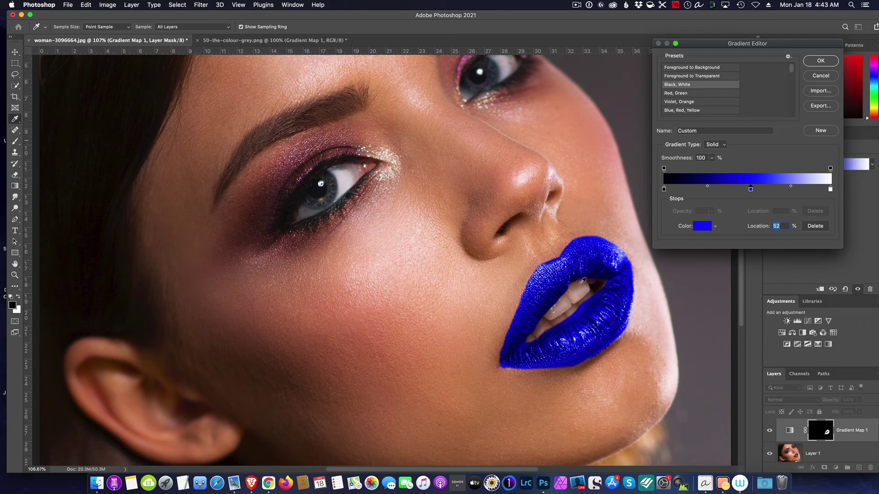
# Step: Change the middle colour stop of the lips' gradient to green #03d535
pyautogui.doubleClick(750, 189)
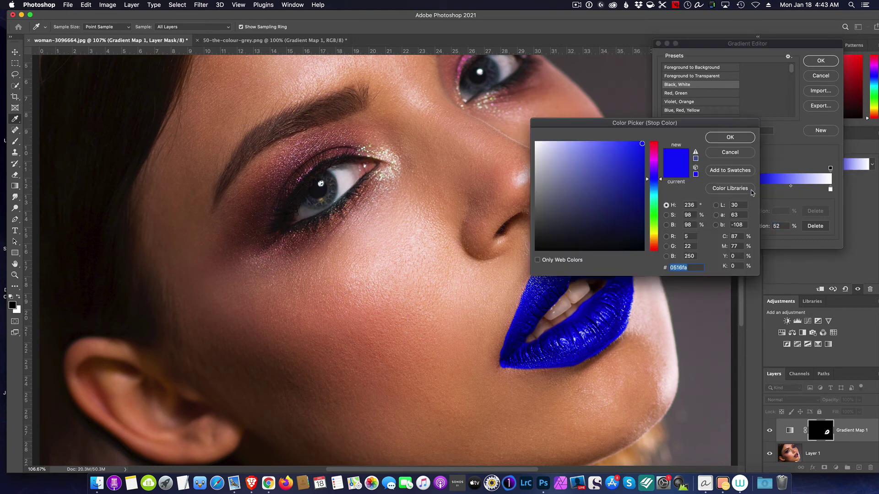
pyautogui.click(659, 189)
pyautogui.click(659, 210)
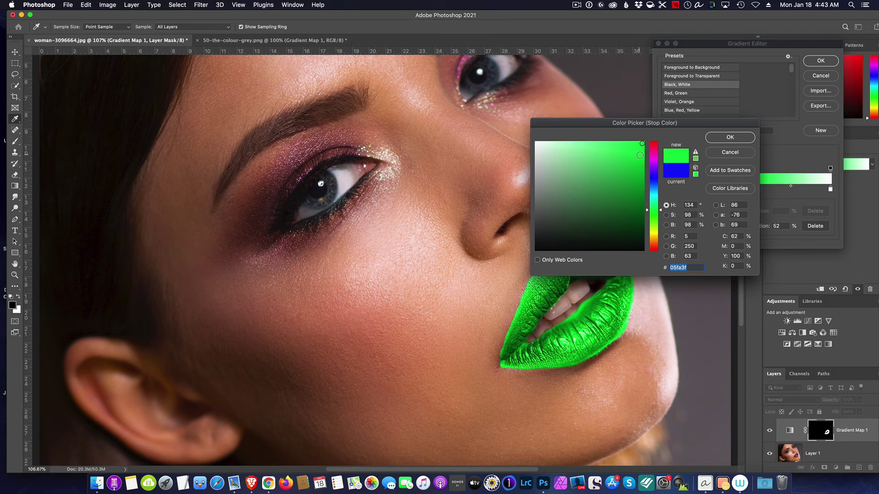
pyautogui.click(642, 159)
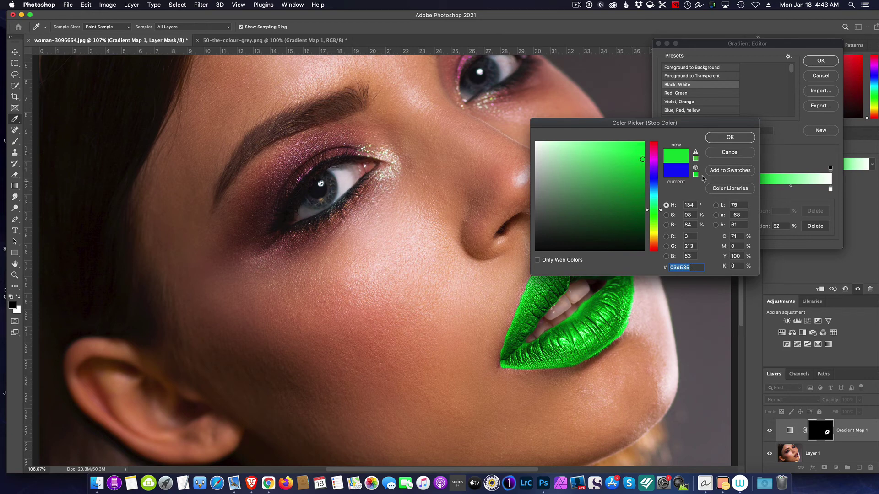
pyautogui.click(730, 138)
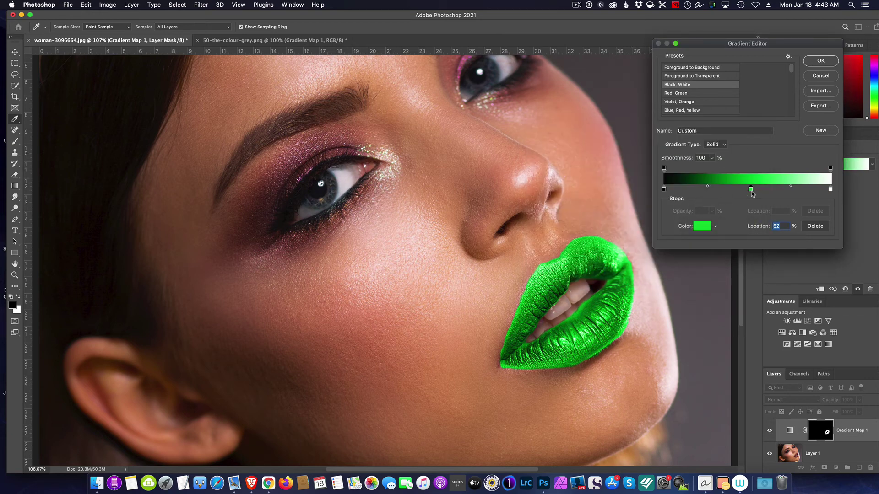
# Step: Move the middle colour stop of the lips' gradient to 53% and change its colour to red #d50d03
pyautogui.moveTo(750, 192); pyautogui.dragTo(751, 192)
pyautogui.doubleClick(751, 190)
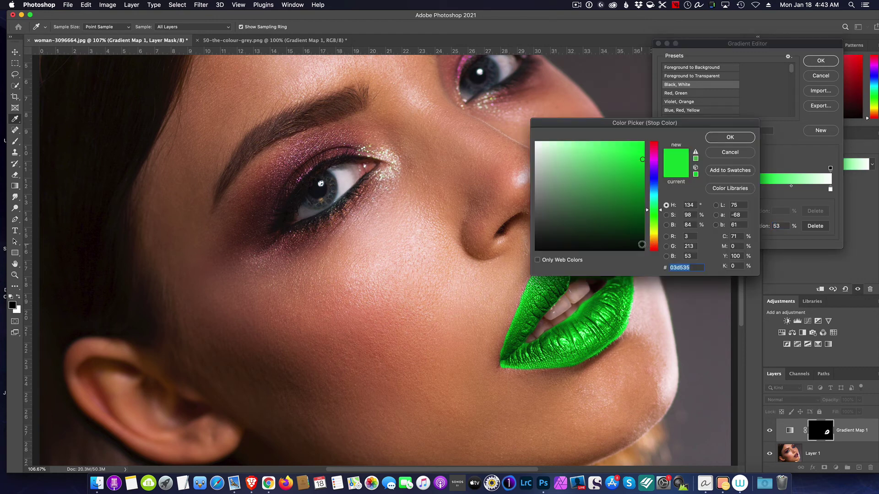
pyautogui.click(735, 156)
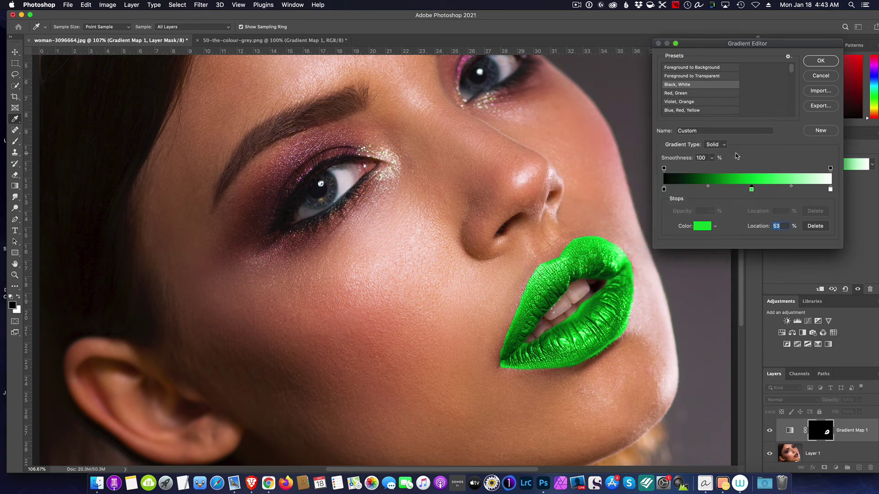
pyautogui.doubleClick(752, 190)
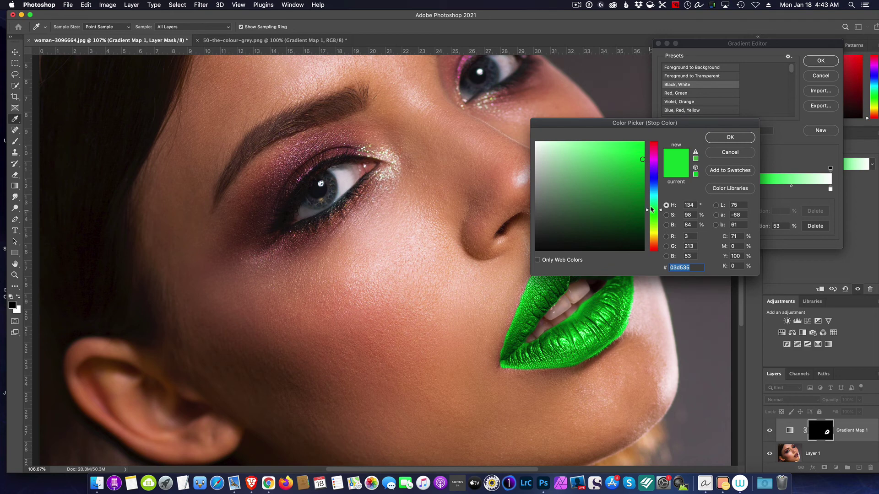
pyautogui.moveTo(647, 213); pyautogui.dragTo(646, 250)
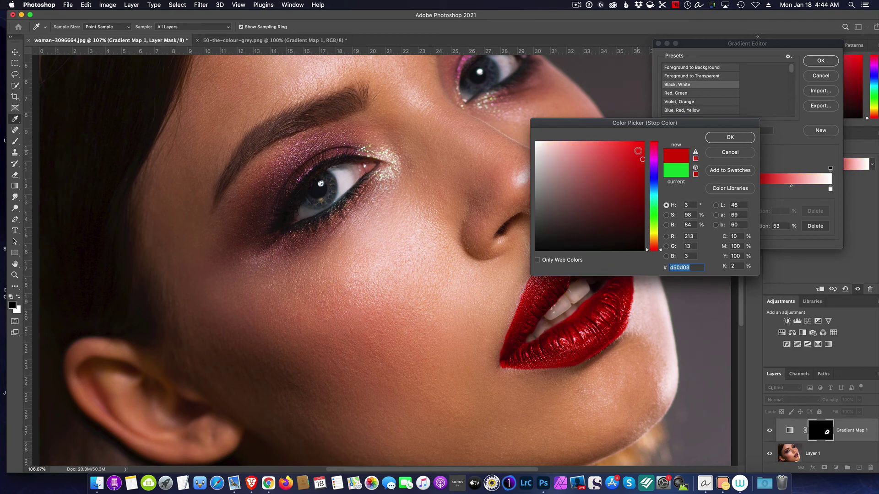
pyautogui.click(730, 137)
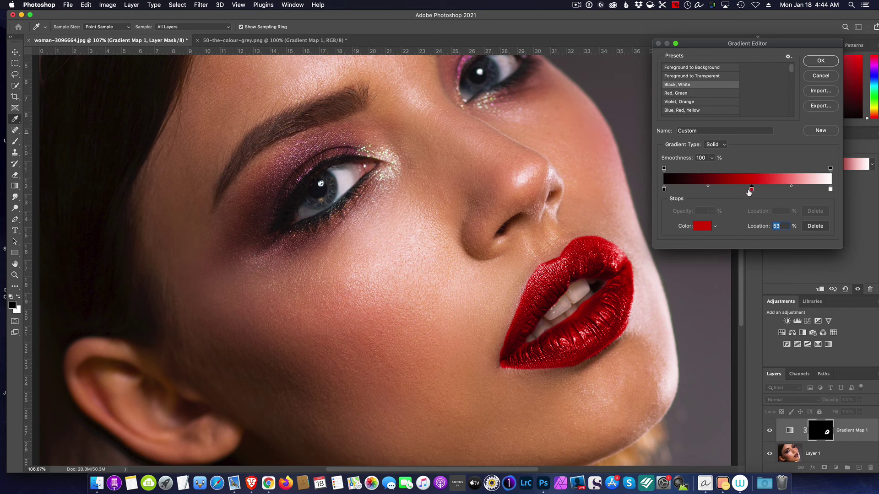
# Step: Shift the red colour stop to 40%, trying 44% on the way, and cancel the gradient edits
pyautogui.moveTo(751, 189)
pyautogui.mouseDown()
pyautogui.moveTo(766, 191)
pyautogui.moveTo(737, 192)
pyautogui.mouseUp()
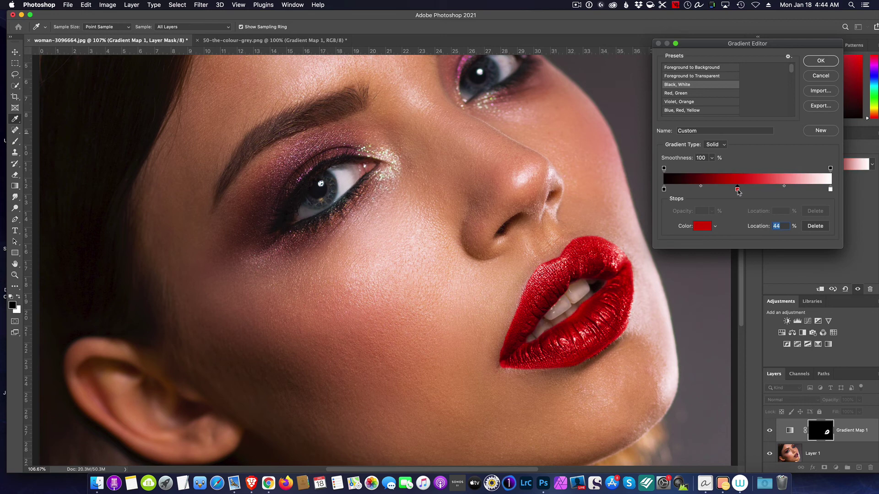
pyautogui.moveTo(737, 192); pyautogui.dragTo(731, 194)
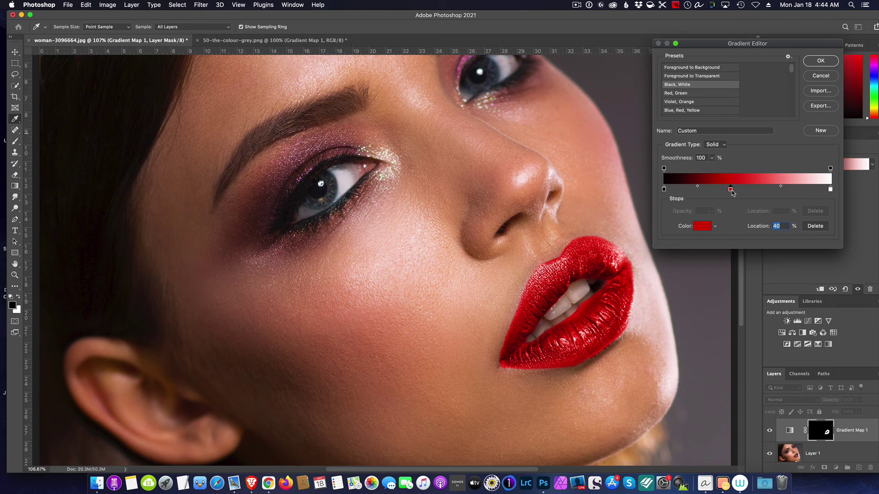
pyautogui.click(819, 76)
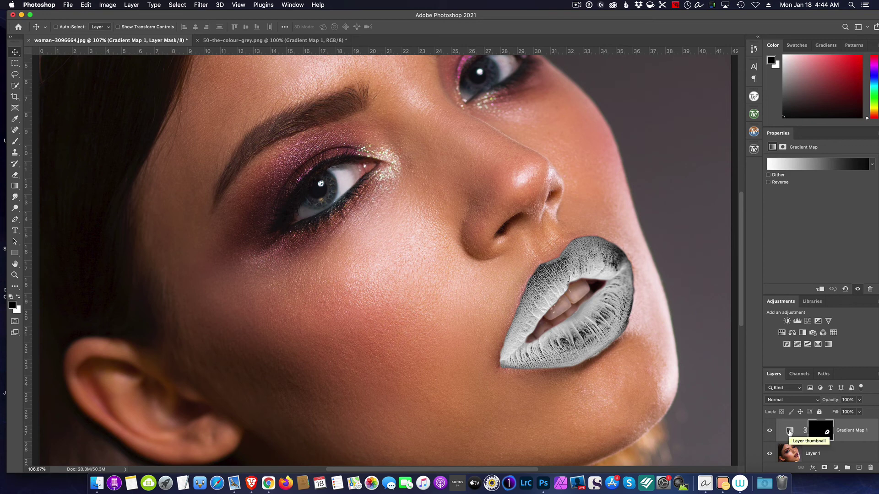
# Step: Reopen the lips' Gradient Map for editing and apply the Black, White preset
pyautogui.click(789, 431)
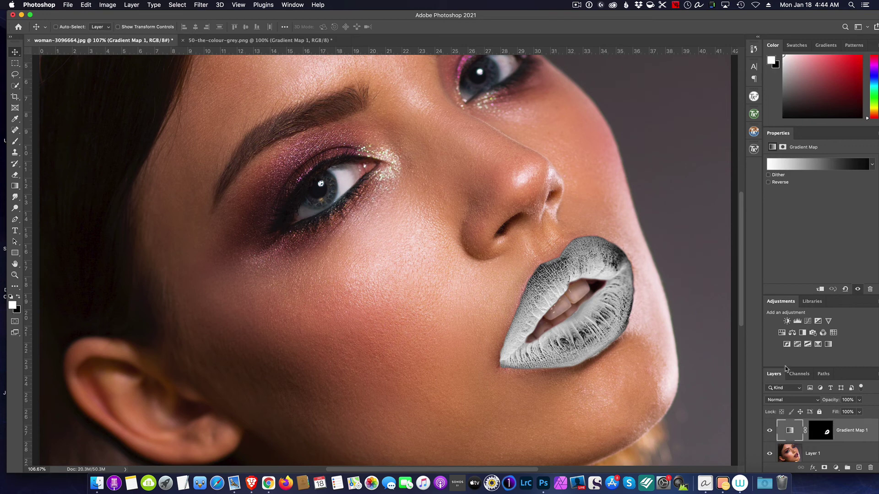
pyautogui.click(810, 168)
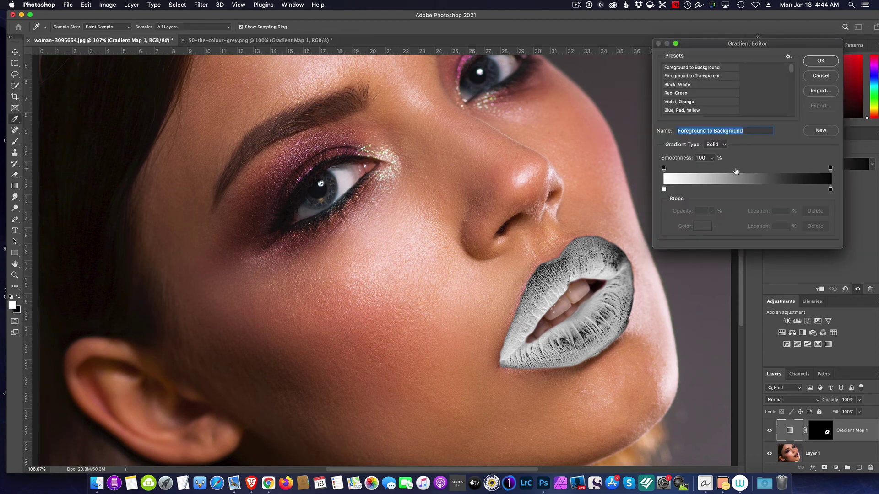
pyautogui.click(678, 85)
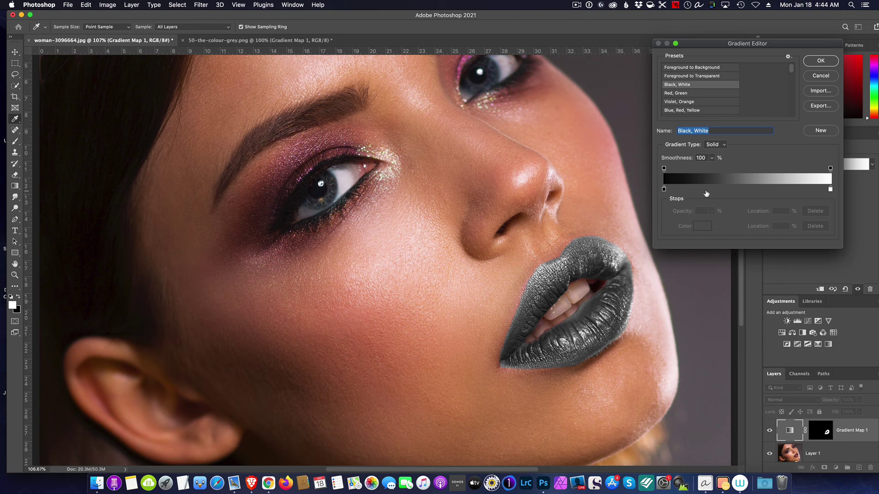
# Step: Add a colour stop at 47% in the lips' gradient and set its colour to dark red #9a0505
pyautogui.click(742, 189)
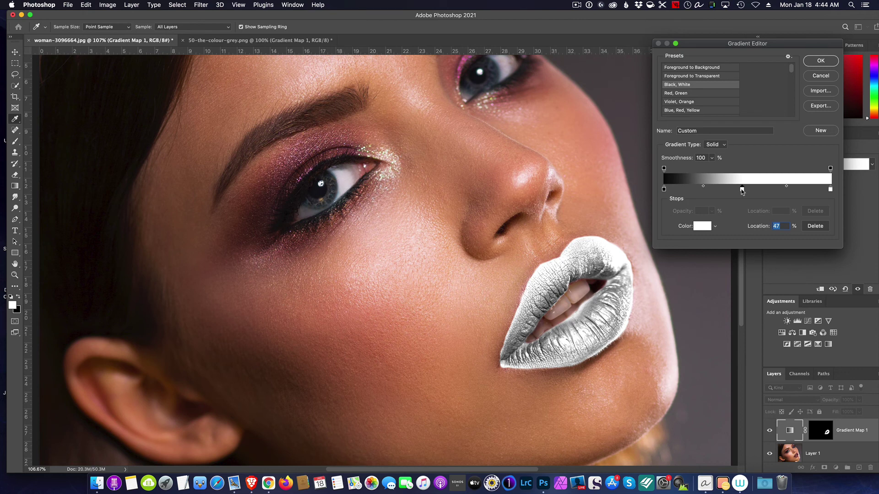
pyautogui.doubleClick(742, 189)
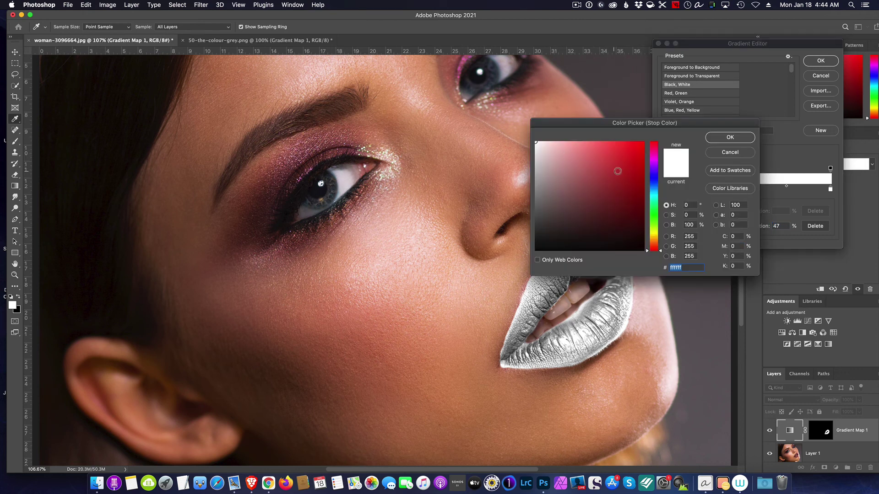
pyautogui.click(640, 184)
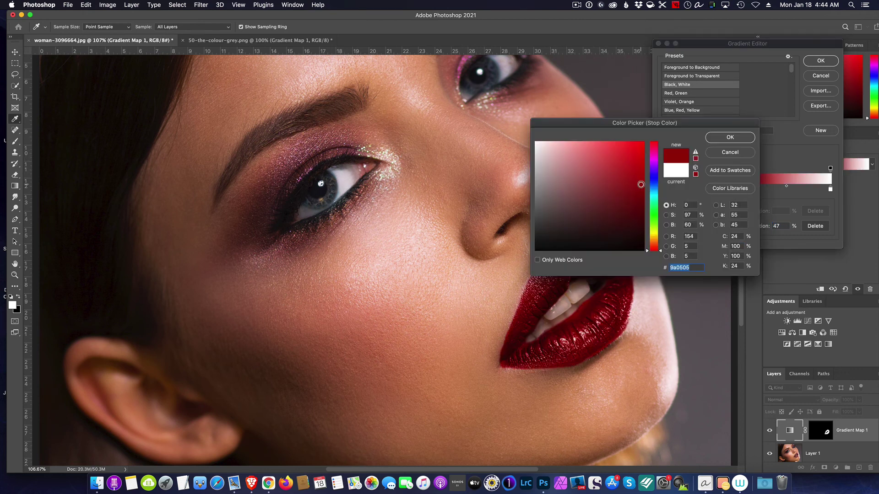
pyautogui.click(730, 138)
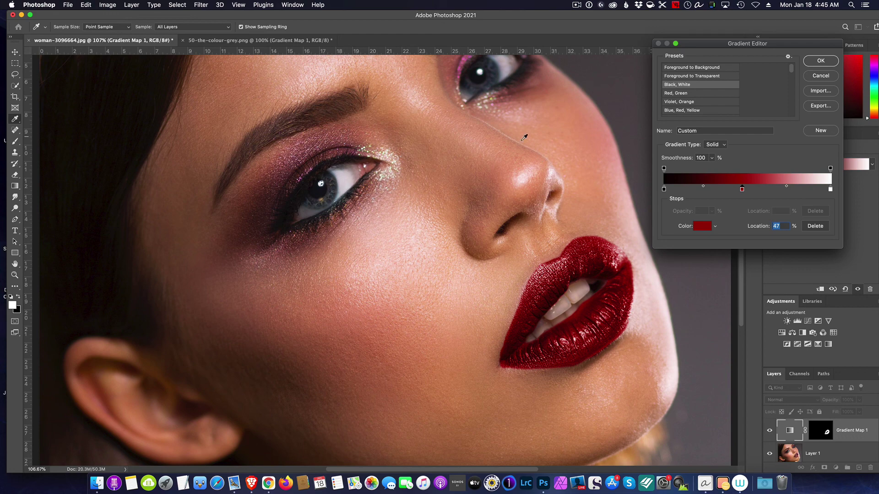
pyautogui.click(576, 5)
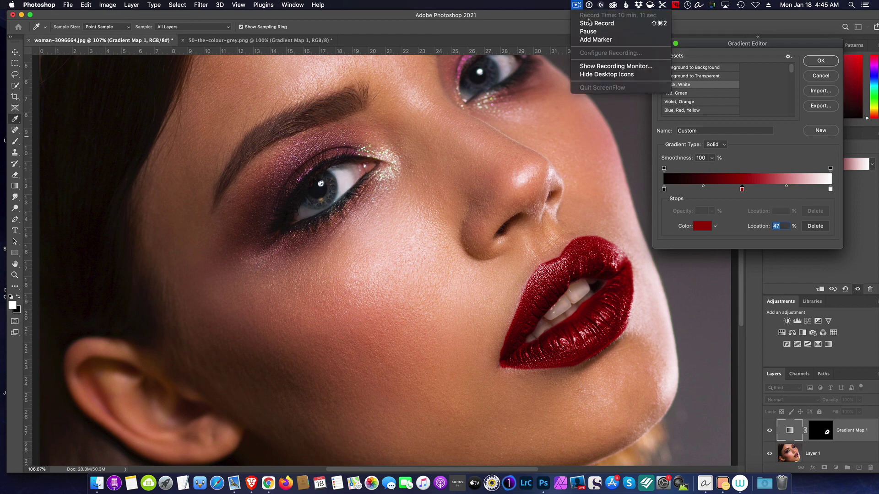